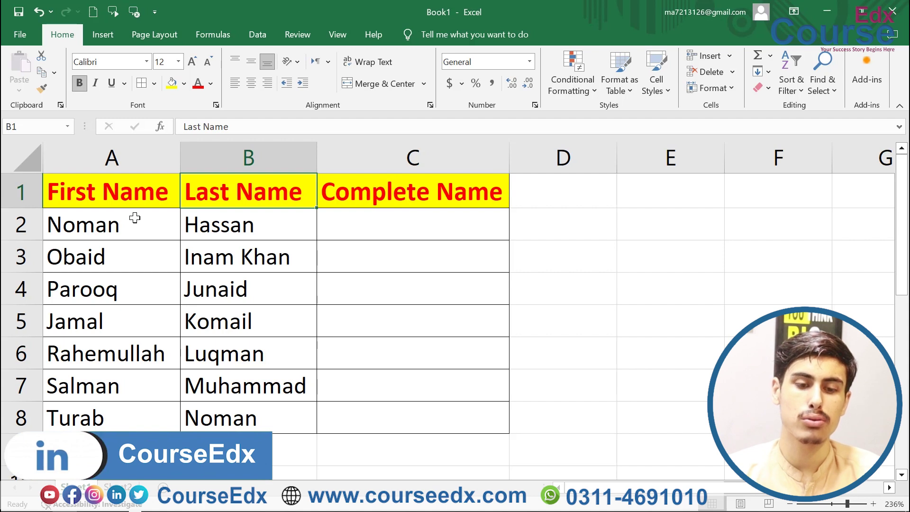
left_click(126, 185)
left_click(210, 193)
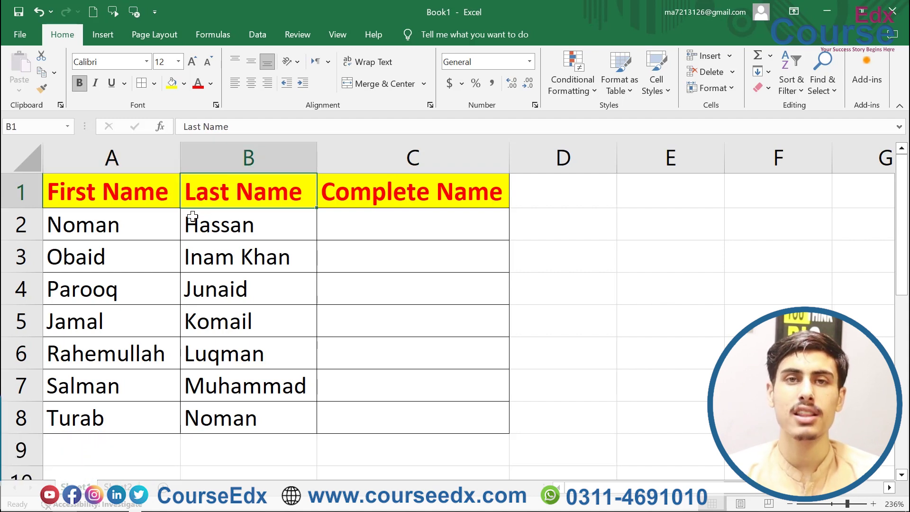
left_click(143, 221)
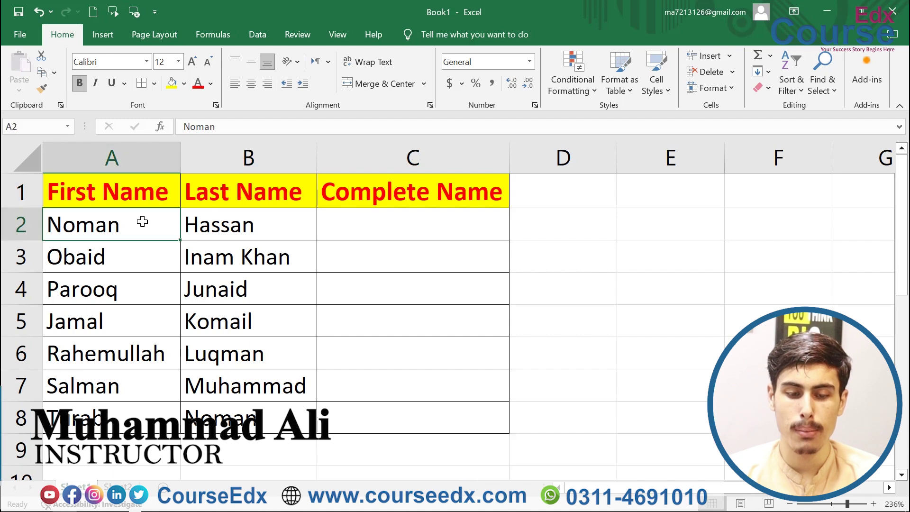
left_click(199, 217)
Enter a CONCATENATE formula in C2 that joins B2 and A2, with the last name first
left_click(417, 219)
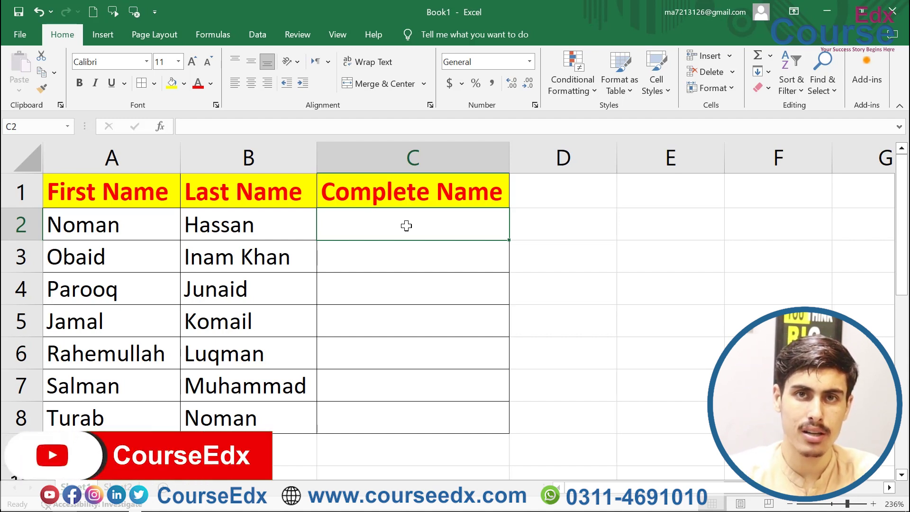
type("=")
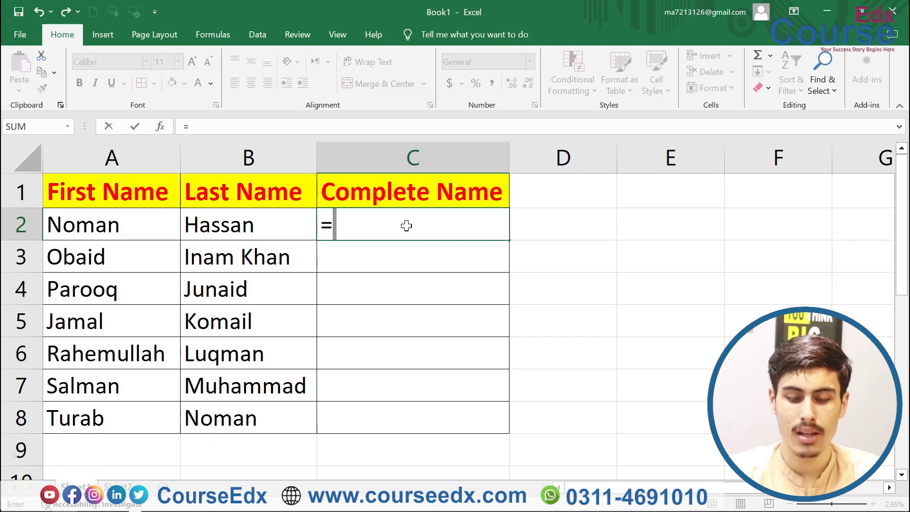
type("con")
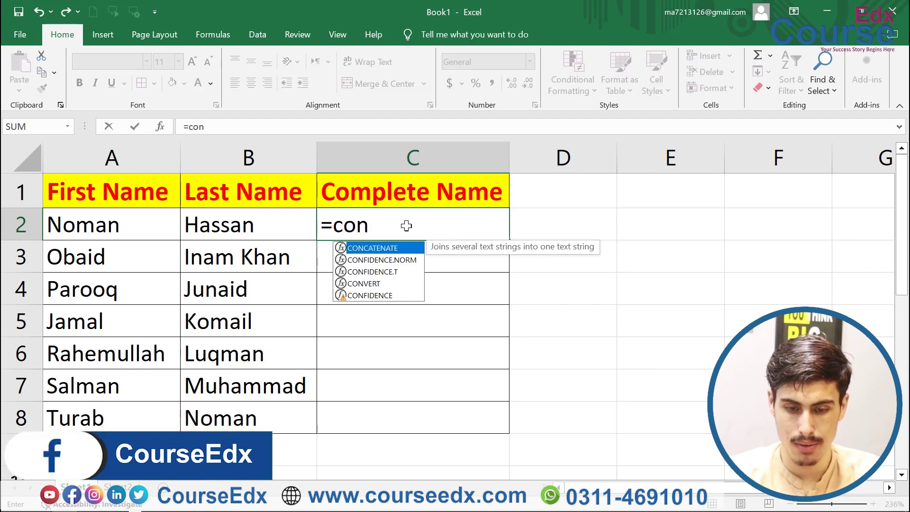
key("Tab")
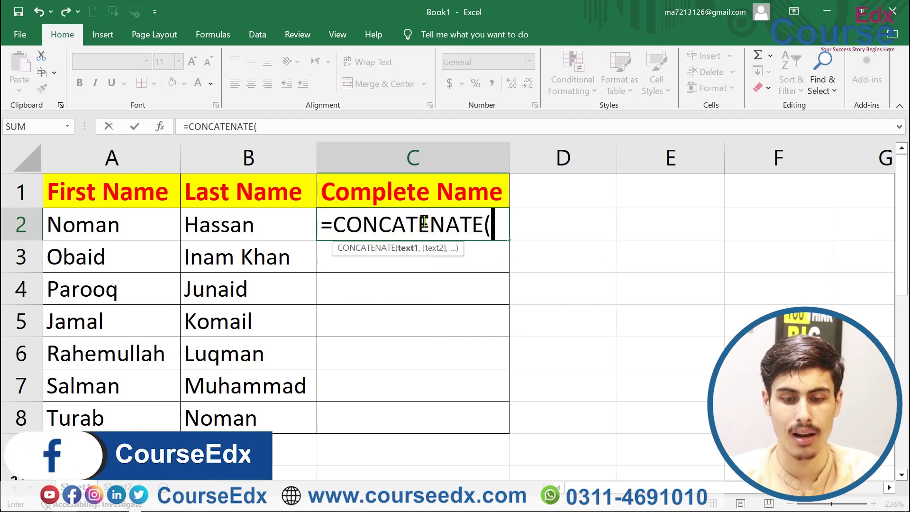
left_click(255, 221)
type(",")
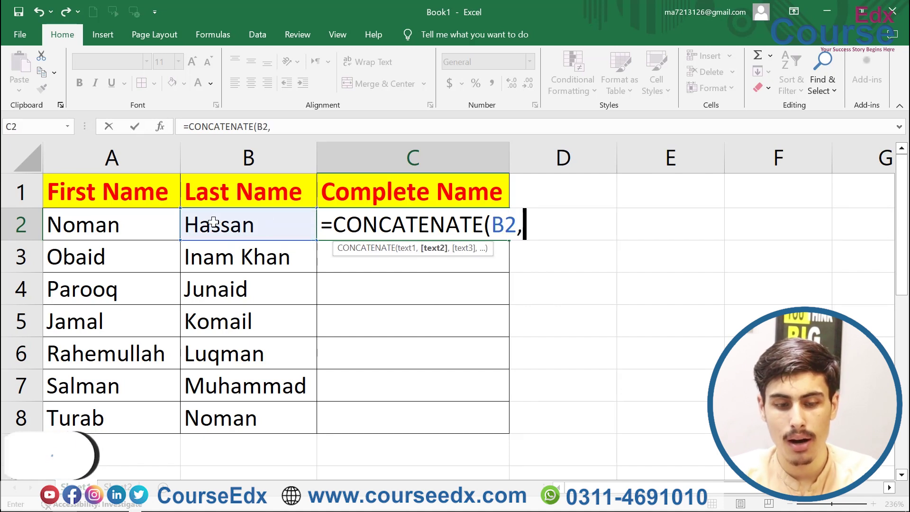
left_click(145, 224)
key("Return")
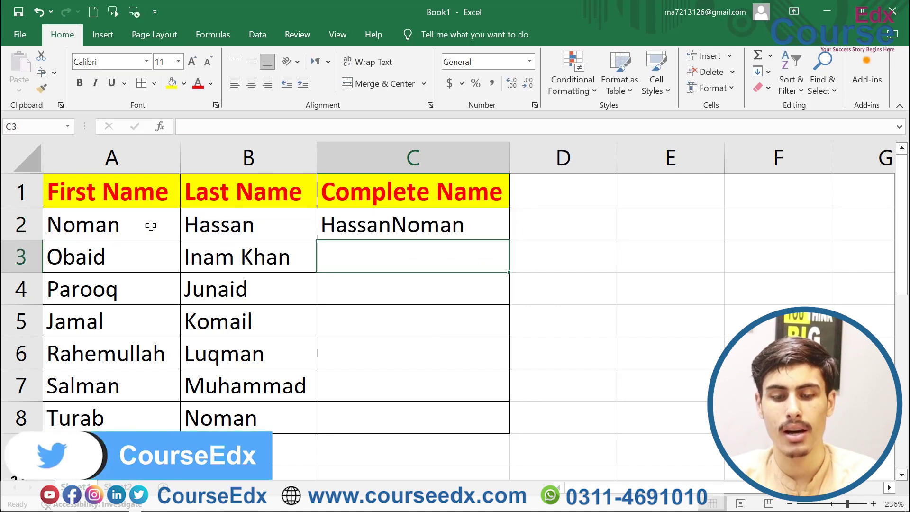
Fill the C2 formula down the Complete Name column, and undo both the fill and the formula entry
left_click(408, 230)
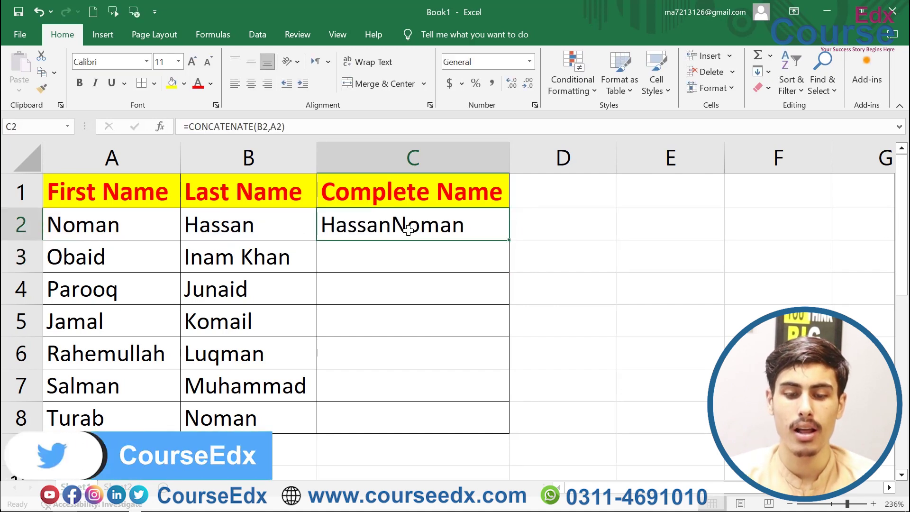
double_click(509, 240)
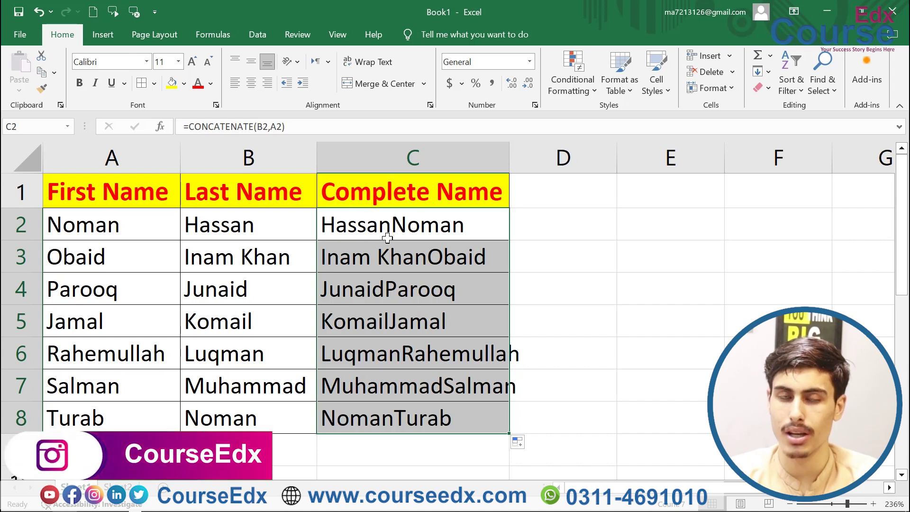
key("ctrl+z")
key("ctrl+z")
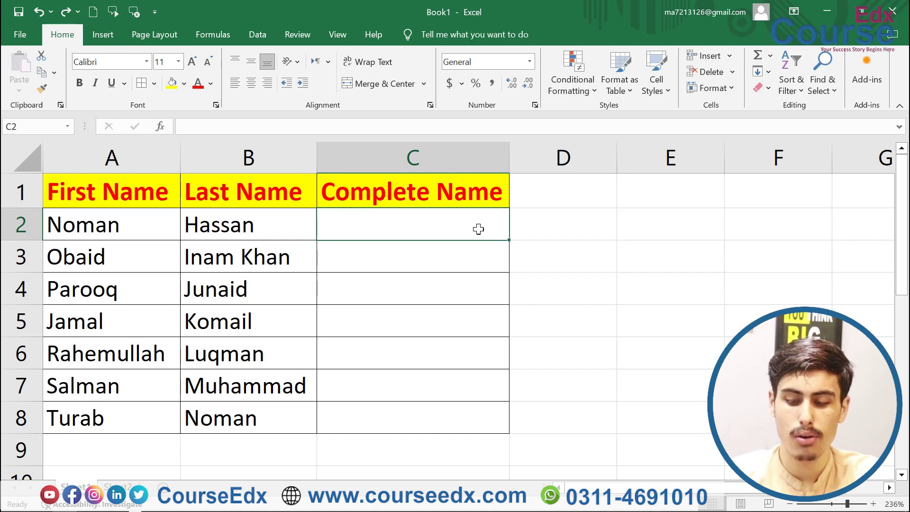
Join the first and last names in C2 with the formula =A2&B2, using the ampersand operator
type("=")
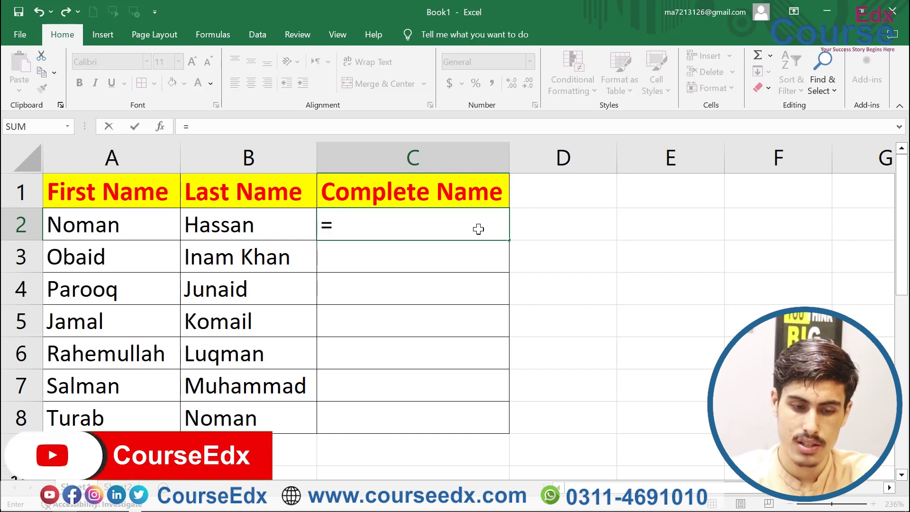
left_click(98, 222)
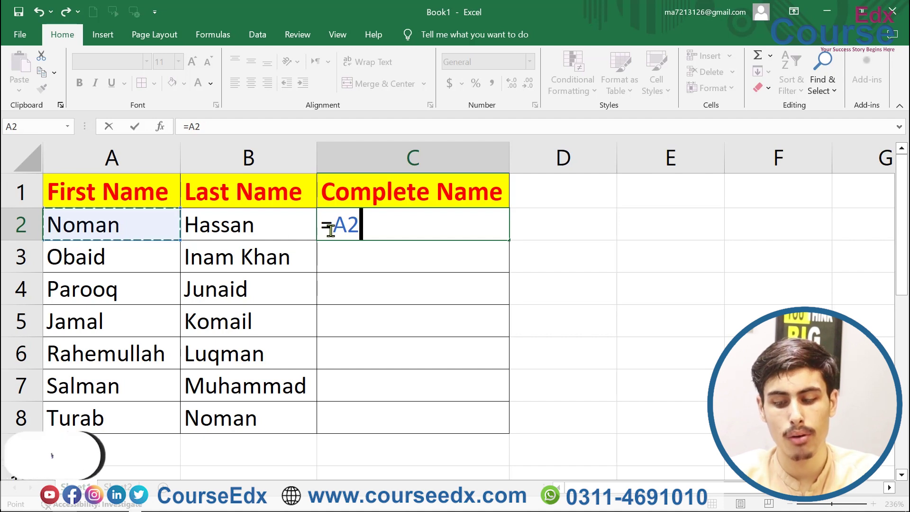
key("Return")
double_click(408, 224)
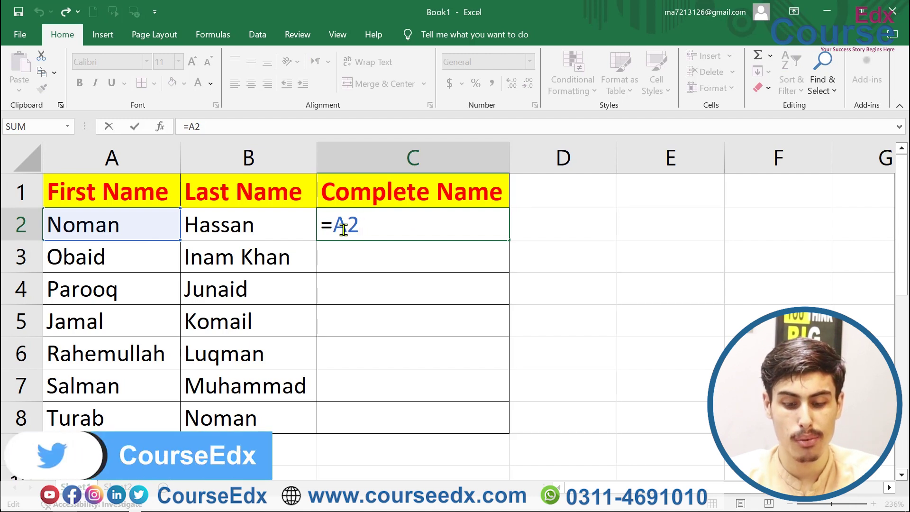
type("&")
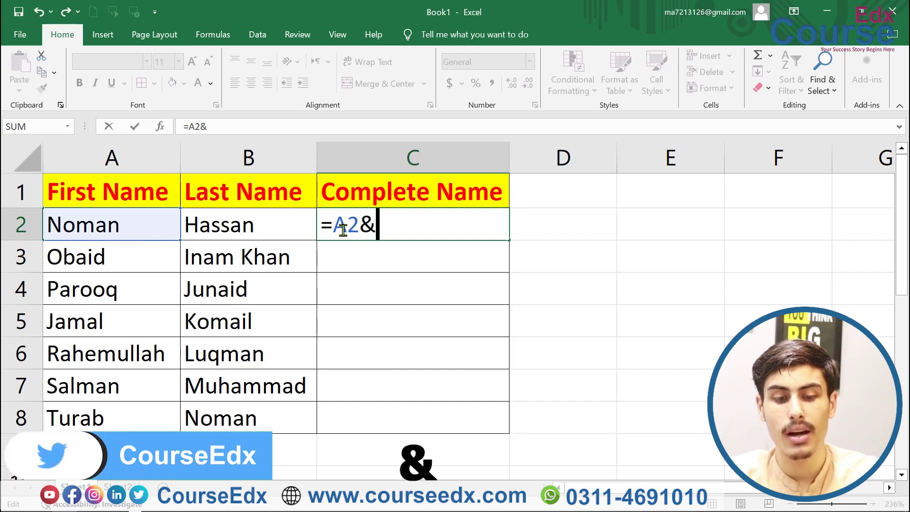
left_click(263, 231)
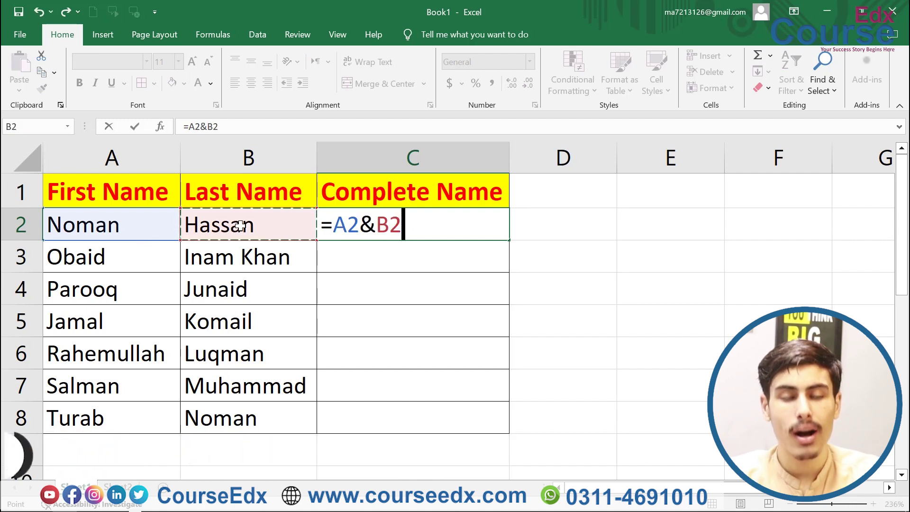
key("Return")
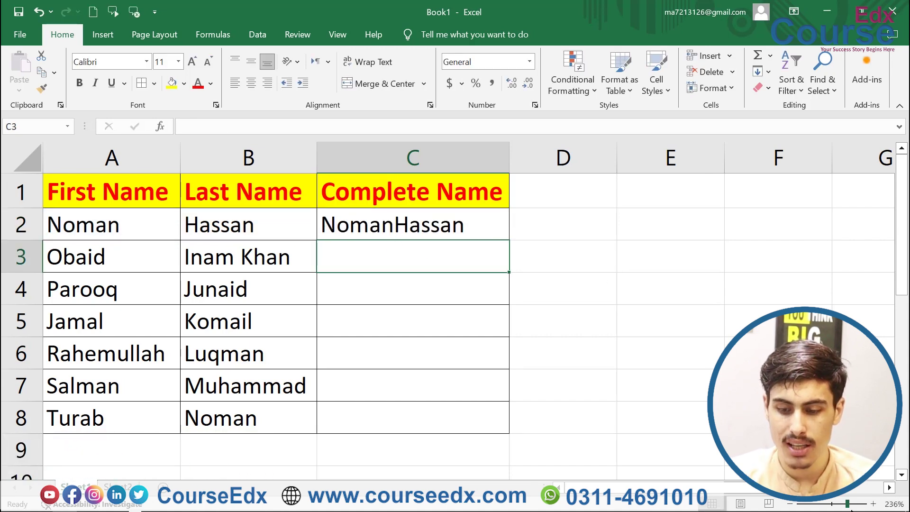
Delete the =A2&B2 formula from C2 so the cell is empty
left_click_drag(852, 504, 855, 504)
left_click_drag(902, 282, 902, 251)
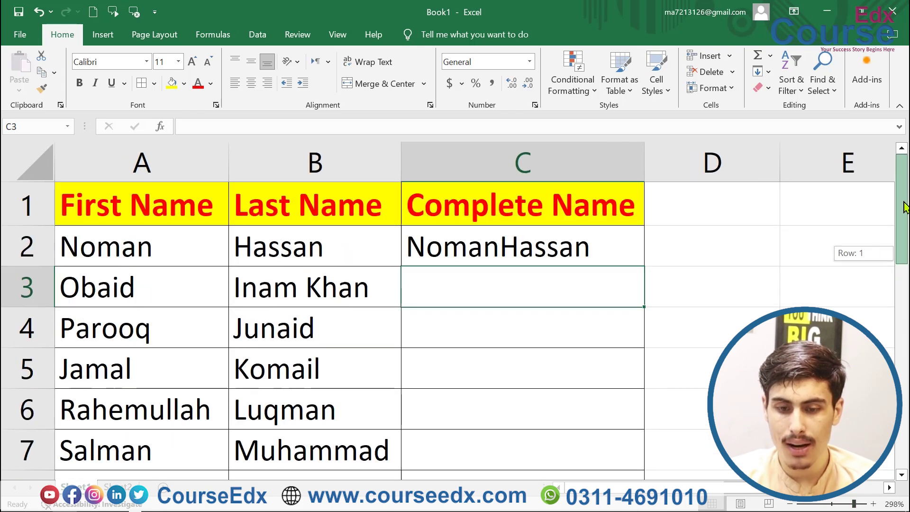
left_click(465, 244)
double_click(500, 247)
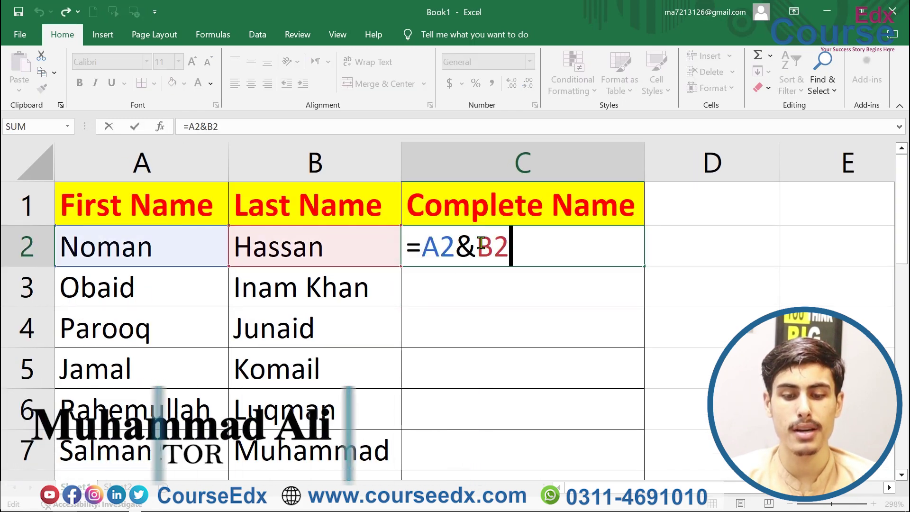
key("BackSpace")
key("BackSpace")
key("BackSpace")
key("BackSpace")
key("BackSpace")
key("BackSpace")
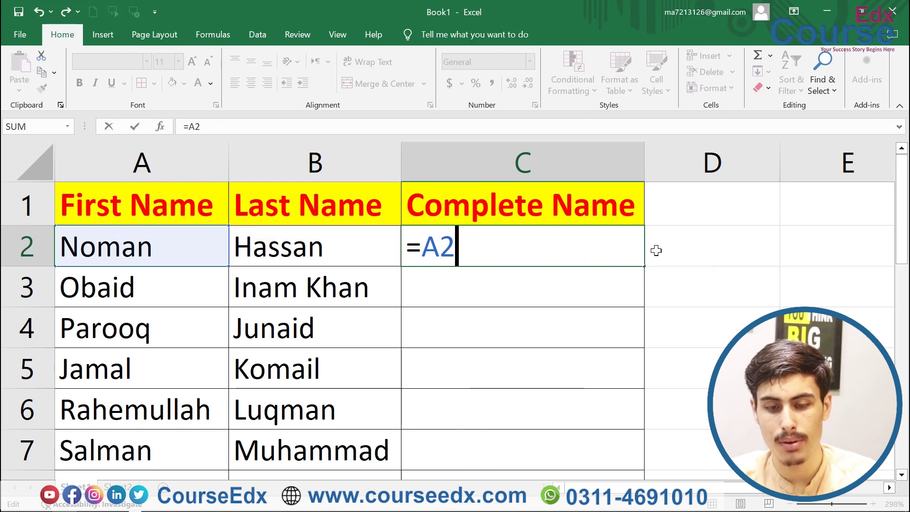
left_click_drag(654, 248, 587, 265)
left_click(567, 251)
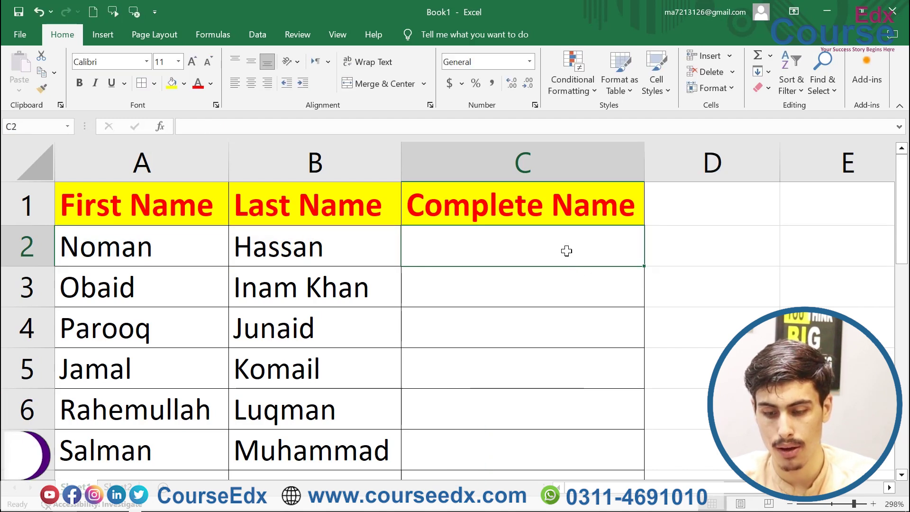
Enter a formula in C2 that joins A2 and B2 with two spaces between them: =A2&" "&B2
type("=")
left_click(169, 243)
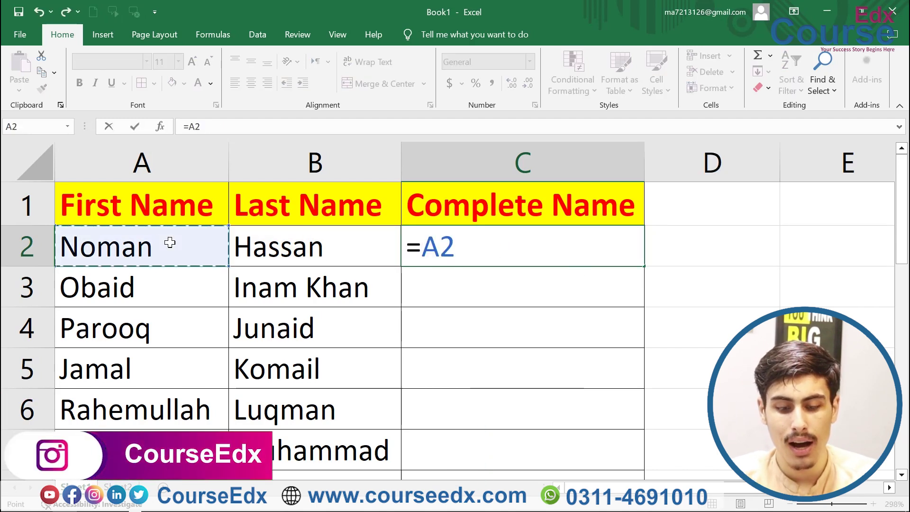
type("&")
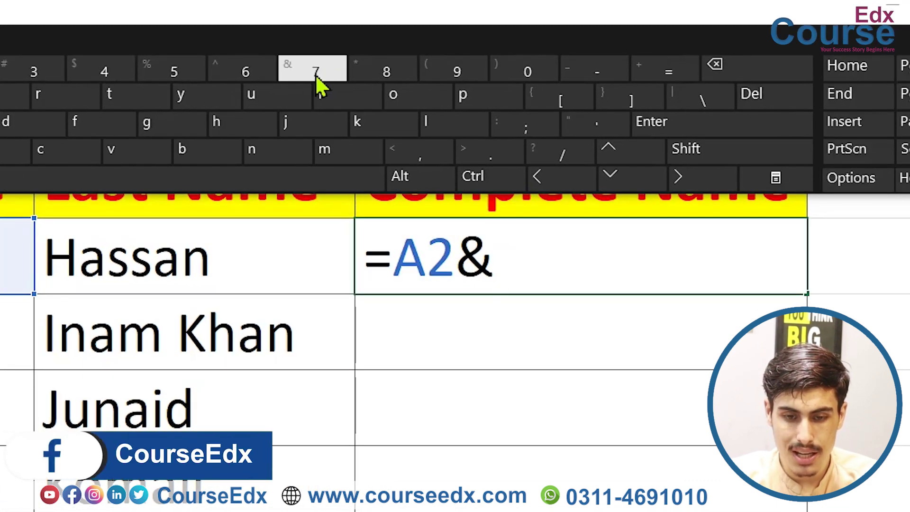
key("shift")
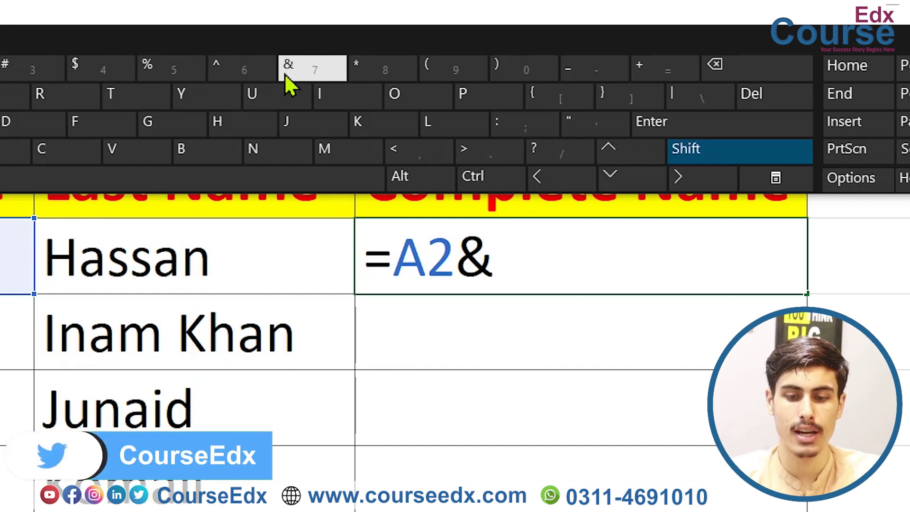
type("&")
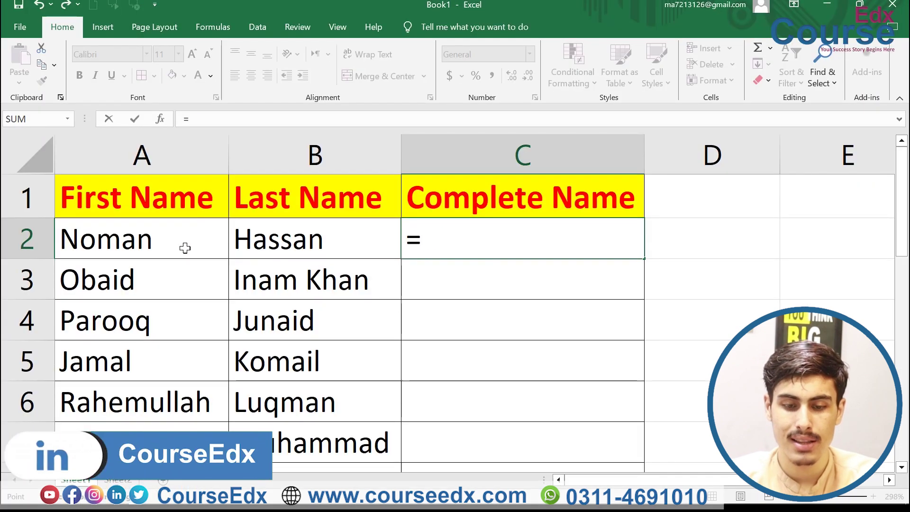
left_click(196, 243)
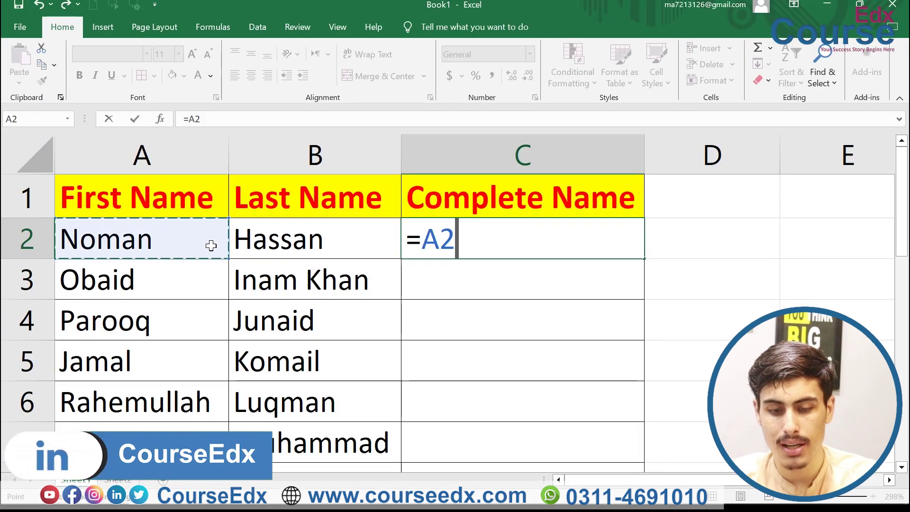
type("&")
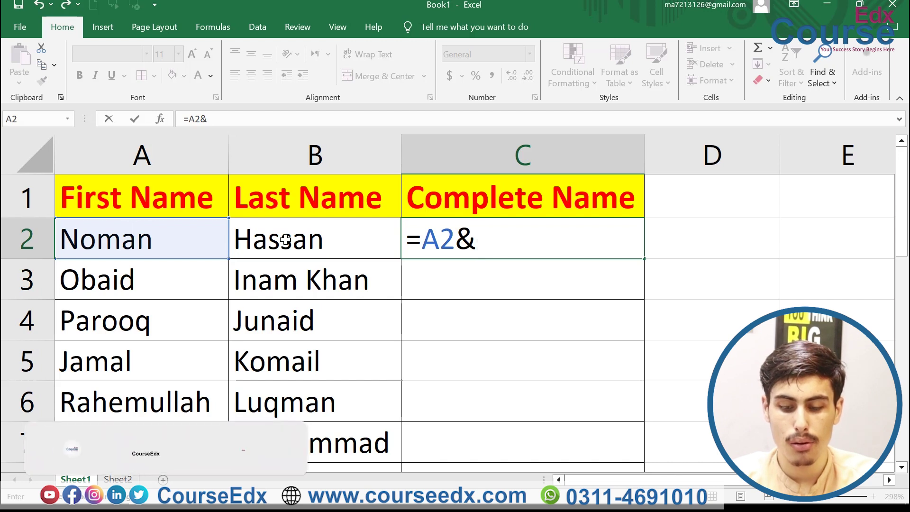
type("\"  \"")
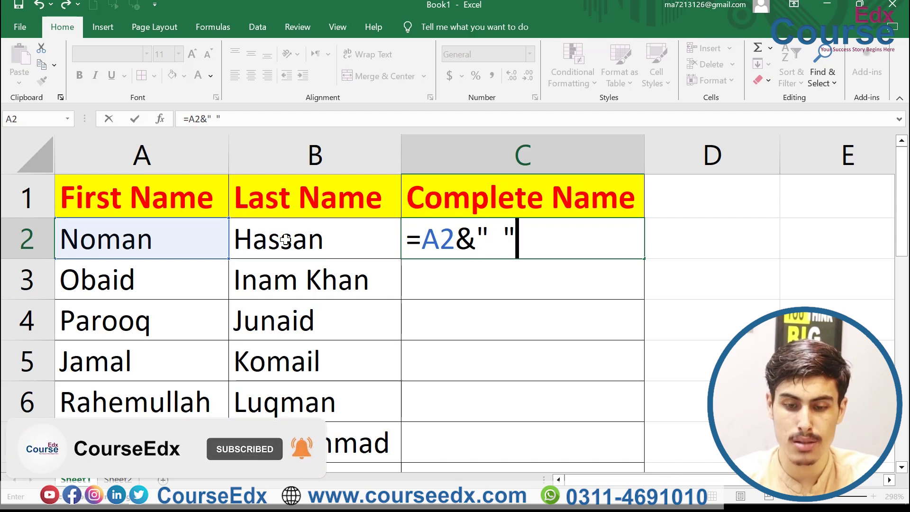
type("  \"&")
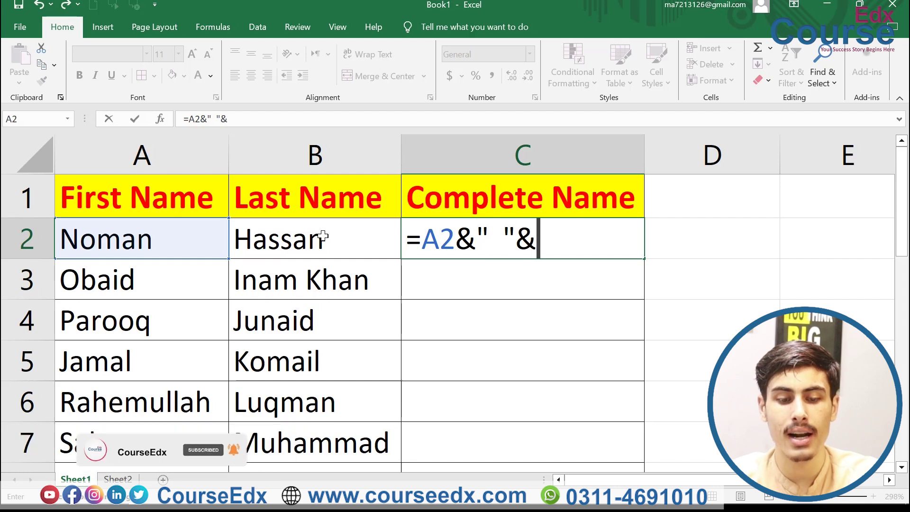
left_click(319, 237)
key("Return")
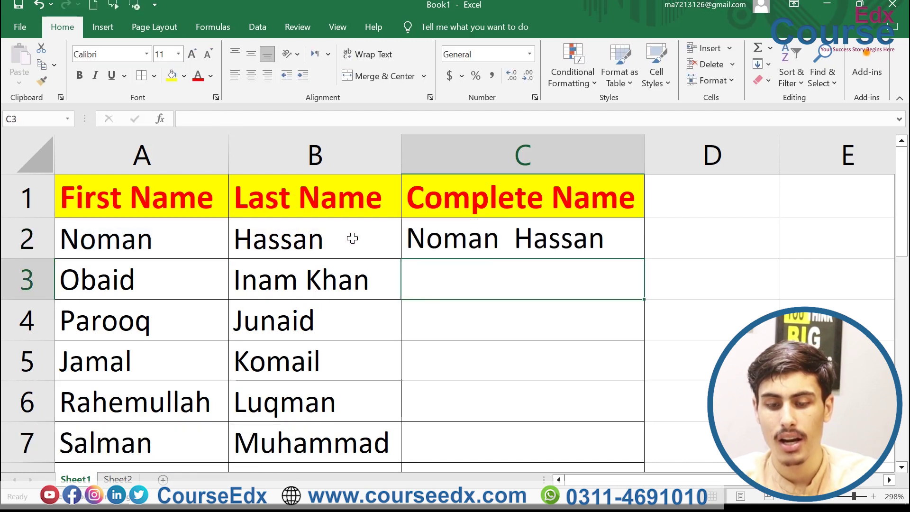
Fill the C2 formula down the rest of the Complete Name column and widen column C to fit the names
left_click(527, 240)
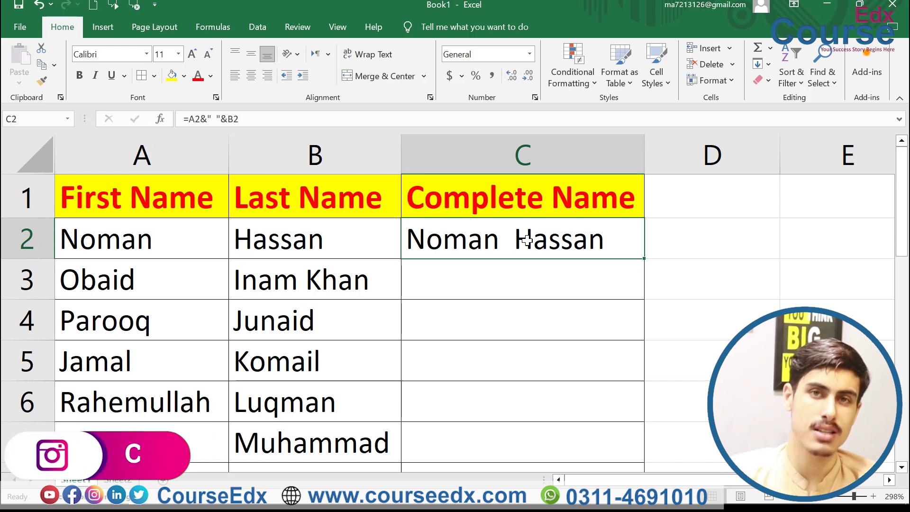
double_click(642, 257)
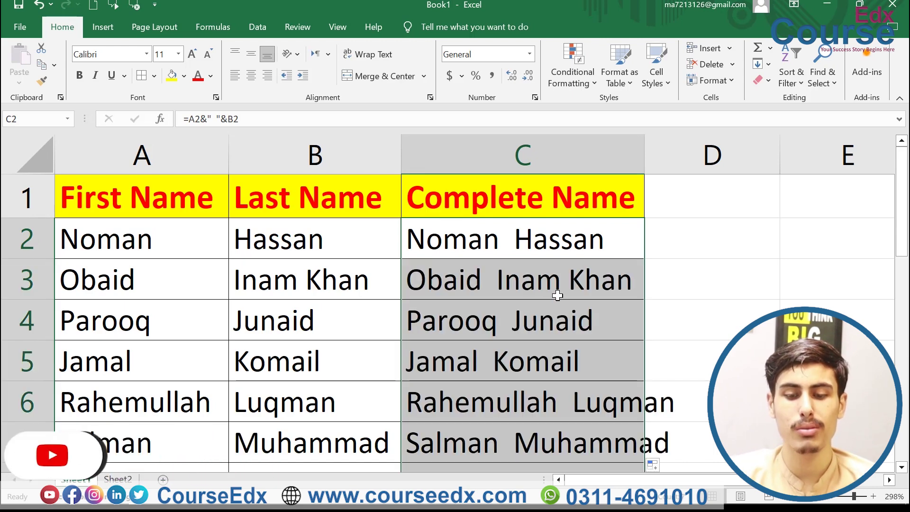
left_click_drag(647, 158, 690, 158)
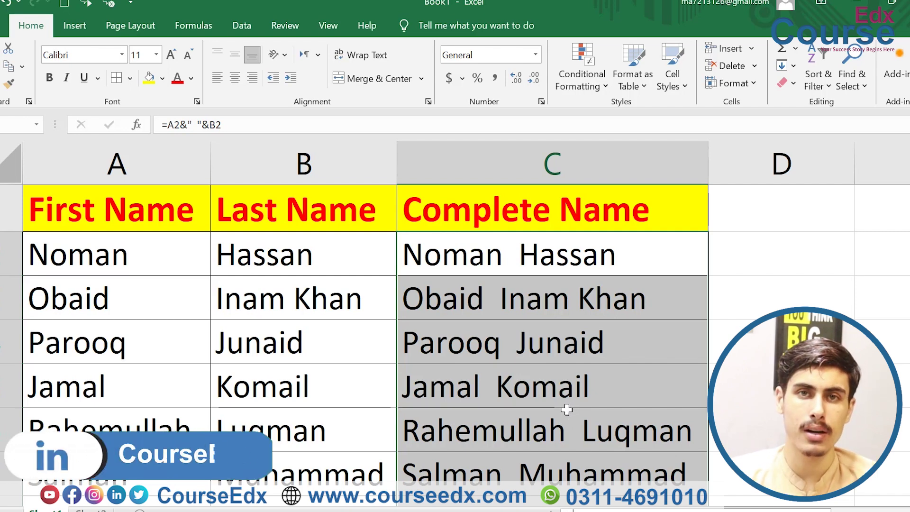
Change the separator in the C2 formula to a spaced hyphen, =A2&" - "&B2, and fill it down the Complete Name column
double_click(508, 256)
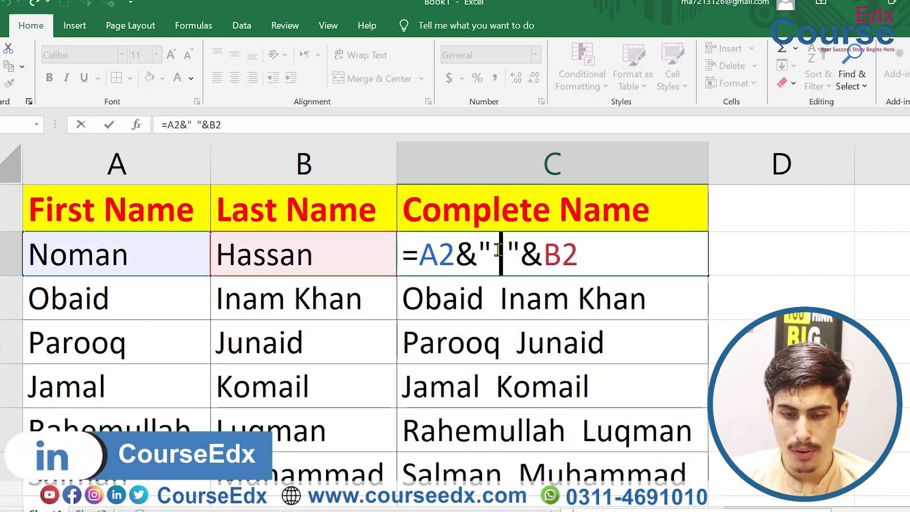
key("BackSpace")
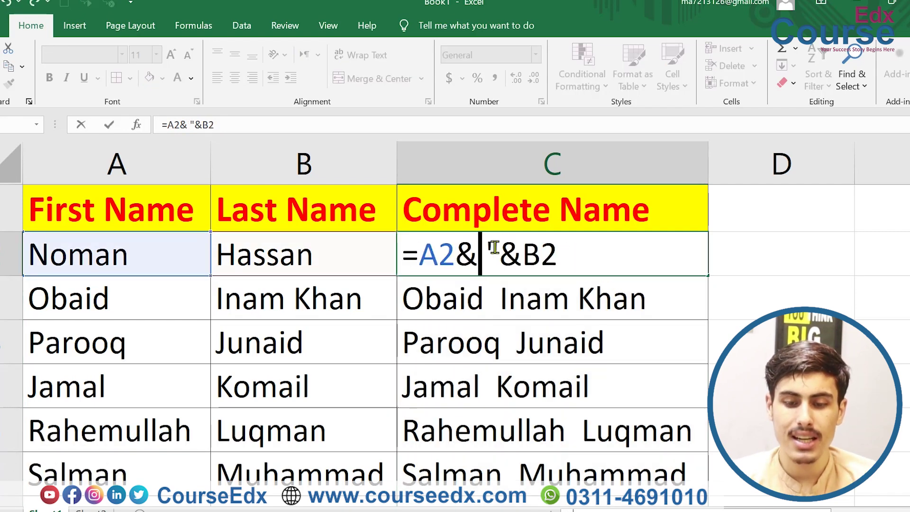
type("\"")
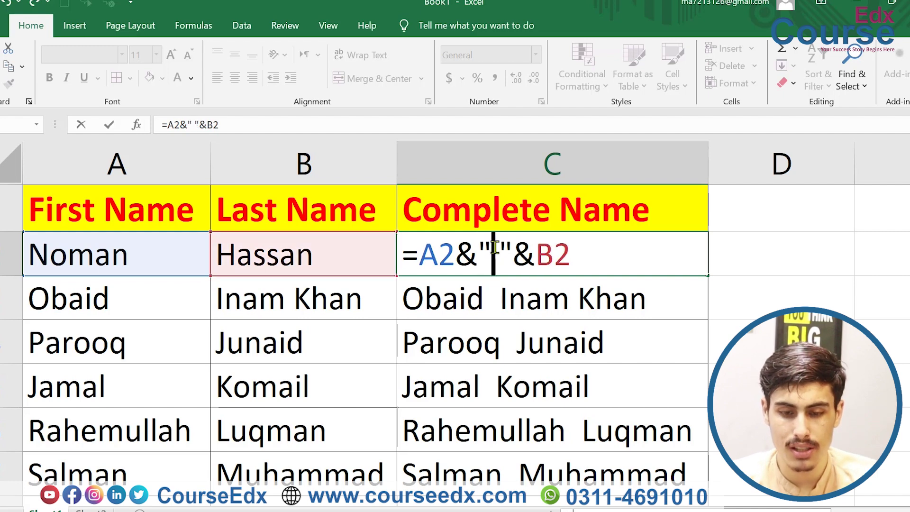
type(" -")
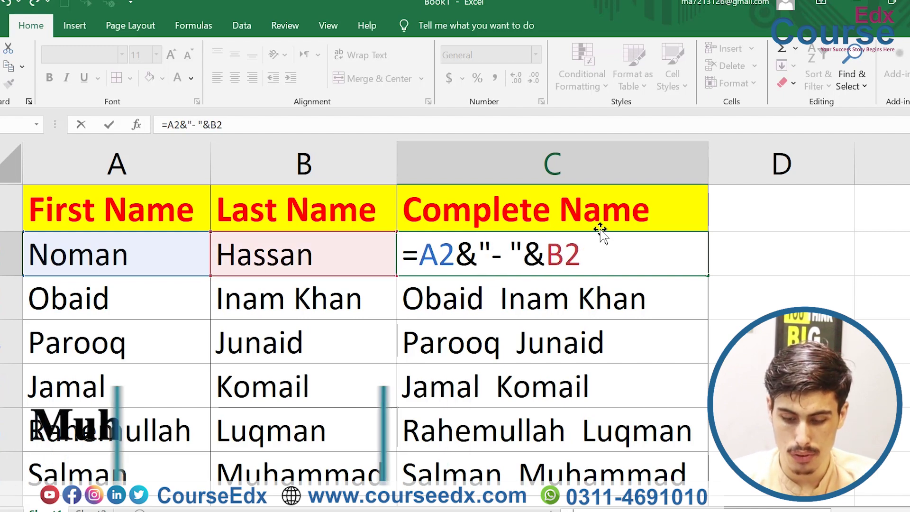
key("ctrl+Return")
double_click(710, 276)
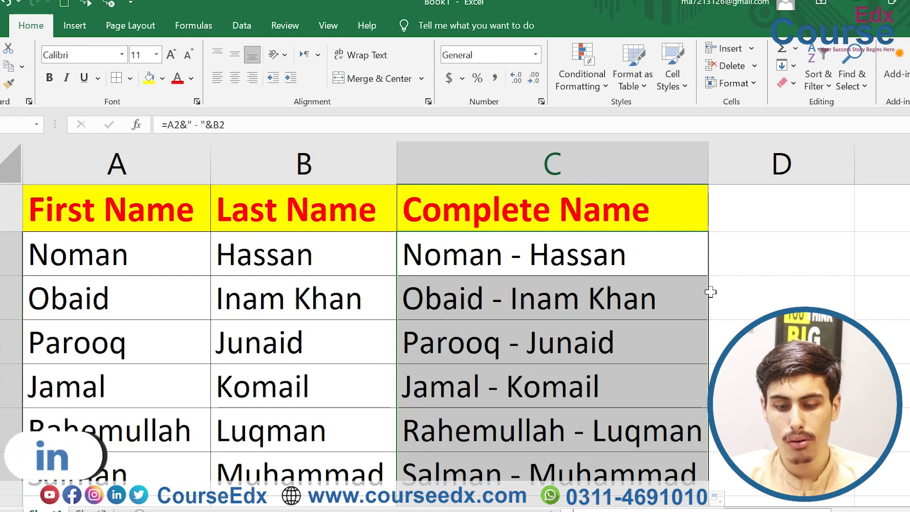
left_click_drag(730, 511, 831, 510)
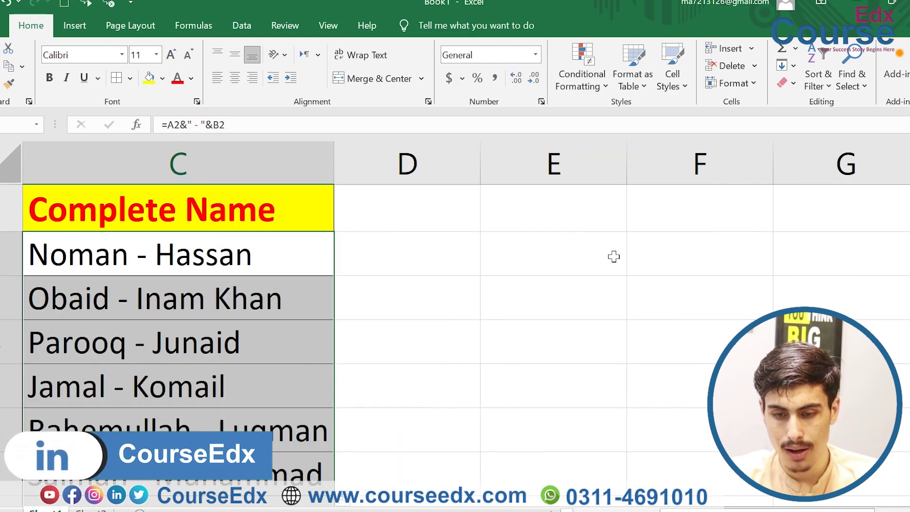
On Sheet2, enter the formula =A2&" = "&B2 in C2 to combine the employee name and salary with an equals sign
key("ctrl+Home")
left_click(229, 256)
left_click(431, 263)
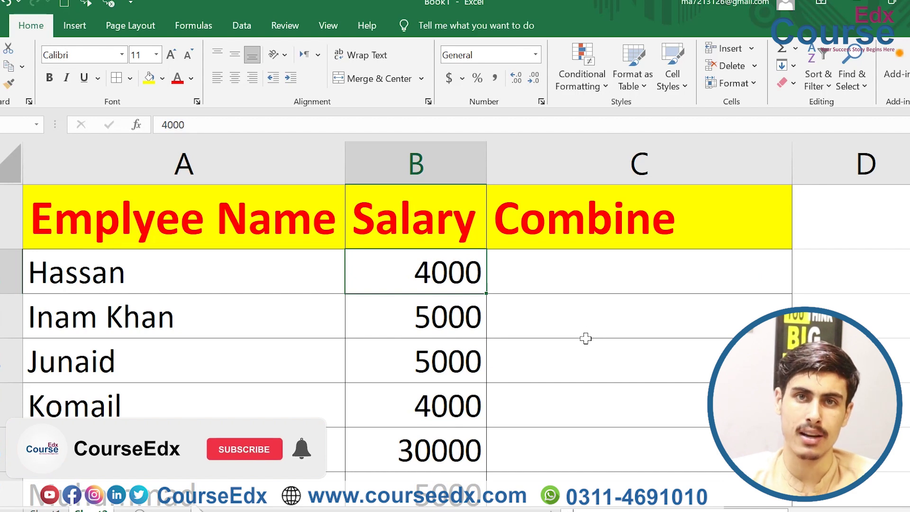
left_click(582, 284)
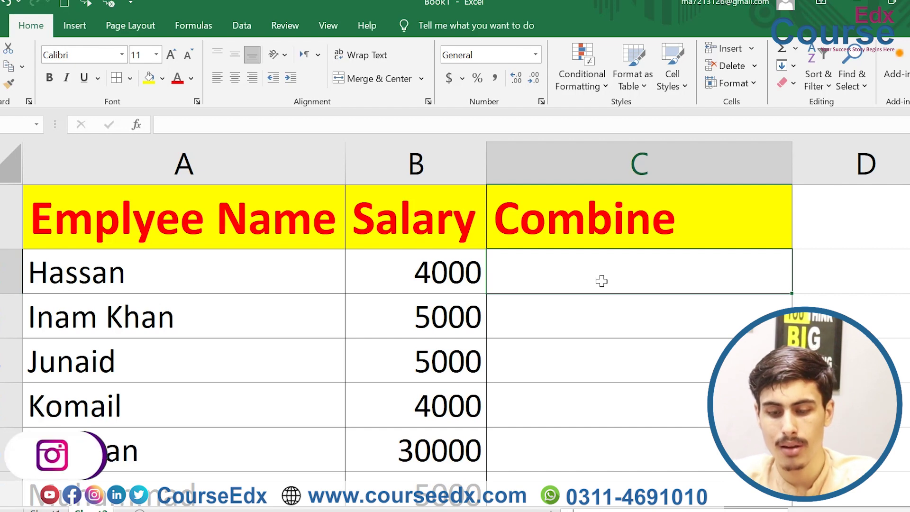
type("=")
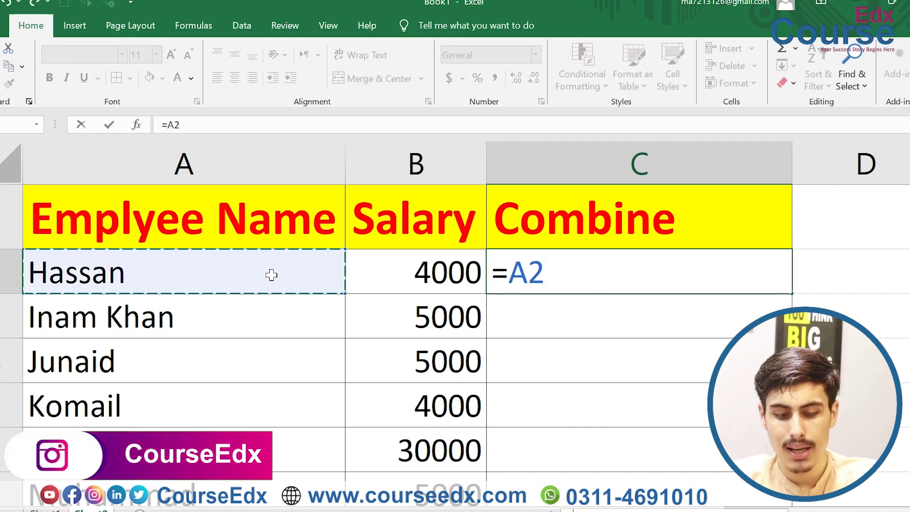
type("&'")
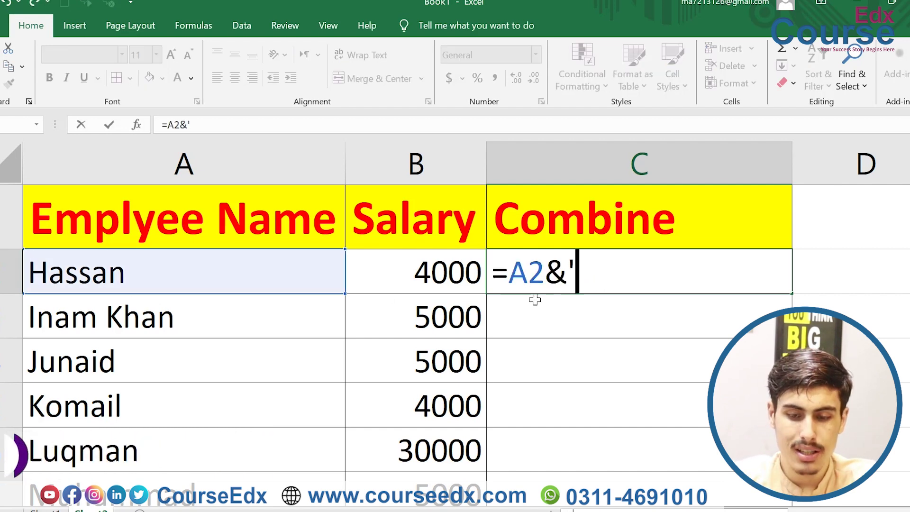
key("BackSpace")
type("\" ")
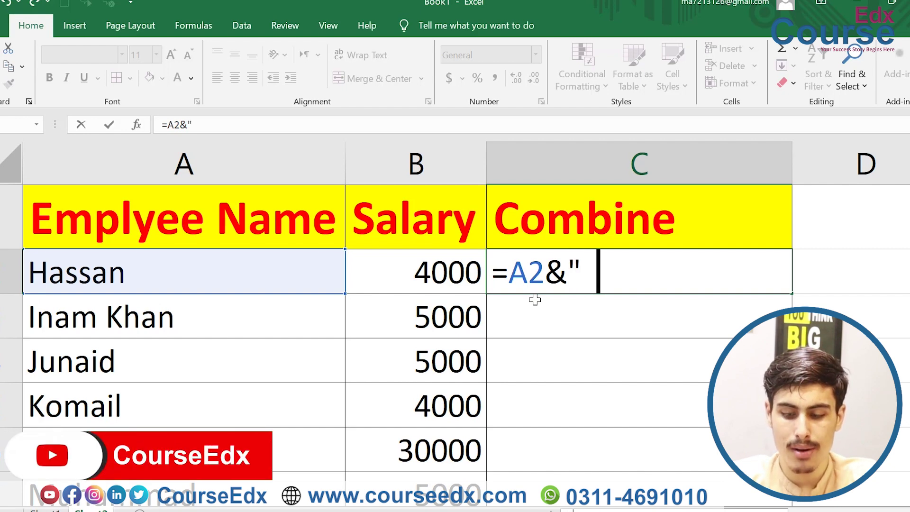
type("= ")
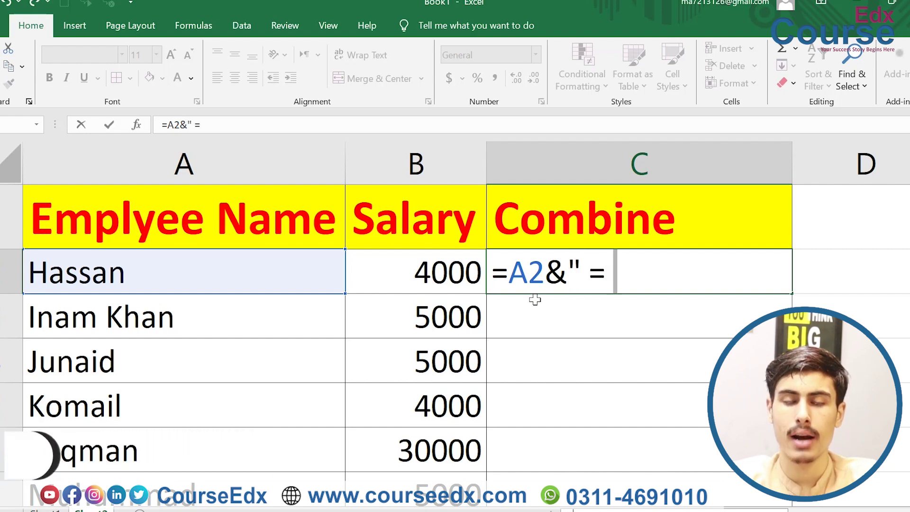
type("\"")
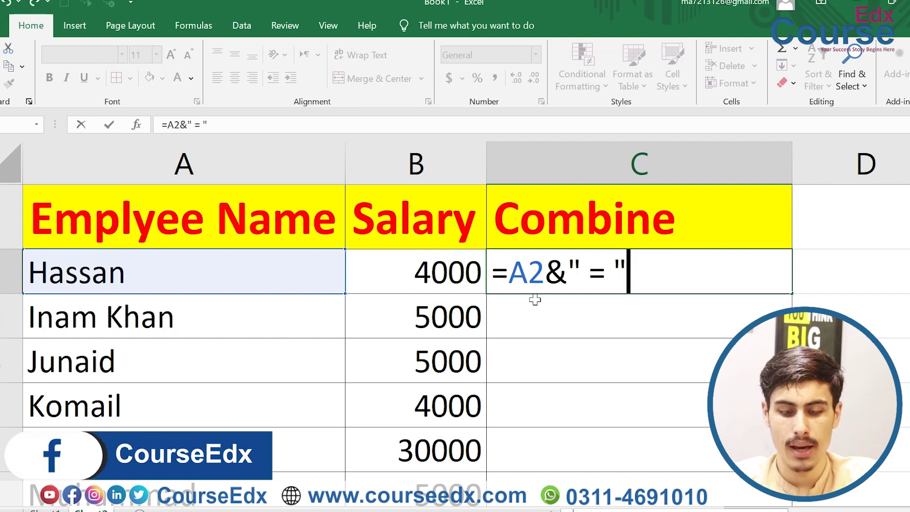
type("&B2")
key("Return")
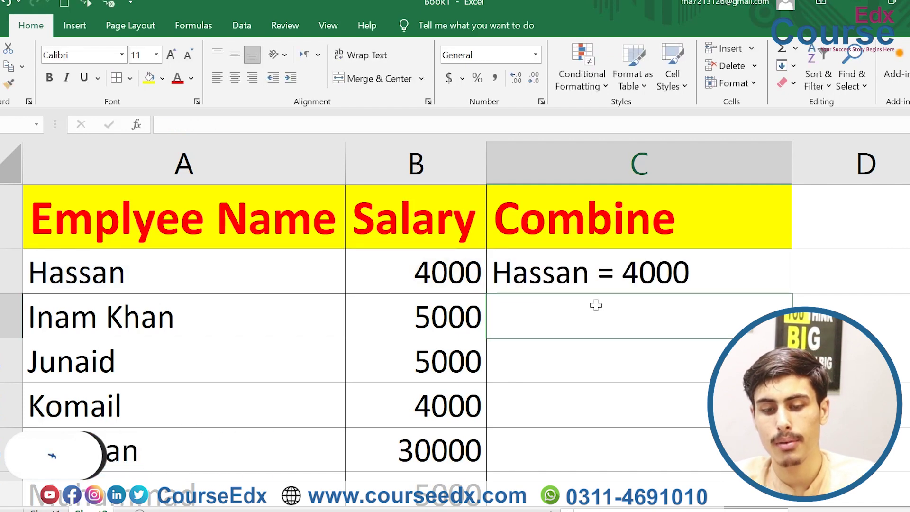
Fill the C2 formula down the rest of the Combine column
left_click_drag(687, 227, 746, 266)
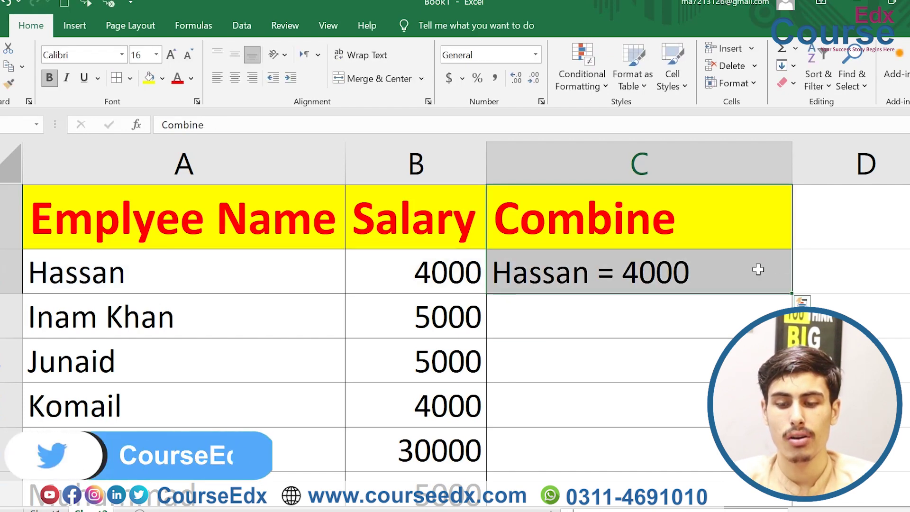
left_click(796, 290)
left_click(452, 282)
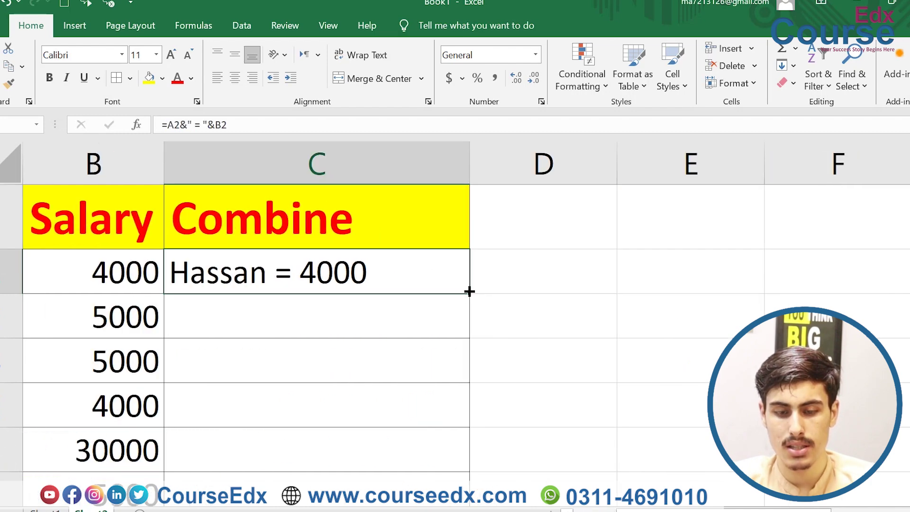
double_click(469, 290)
scroll(332, 308, "left", 2)
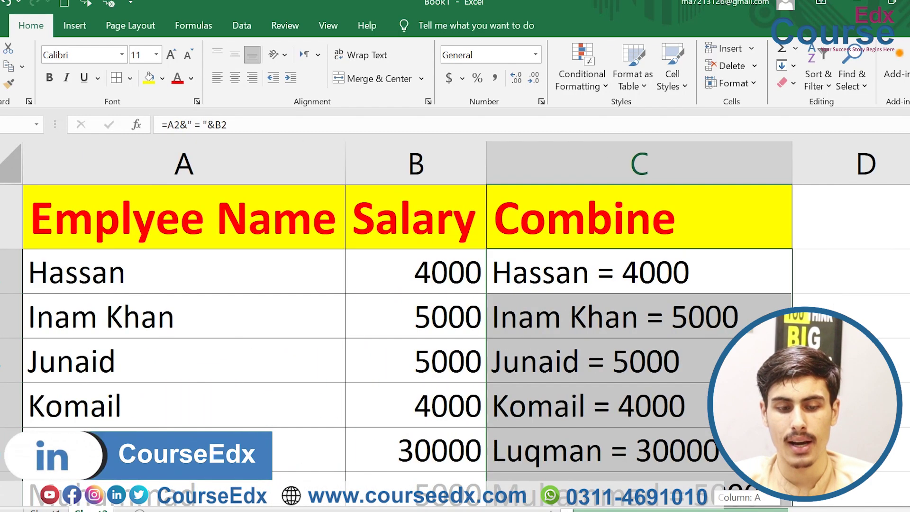
left_click(282, 274)
left_click(403, 266)
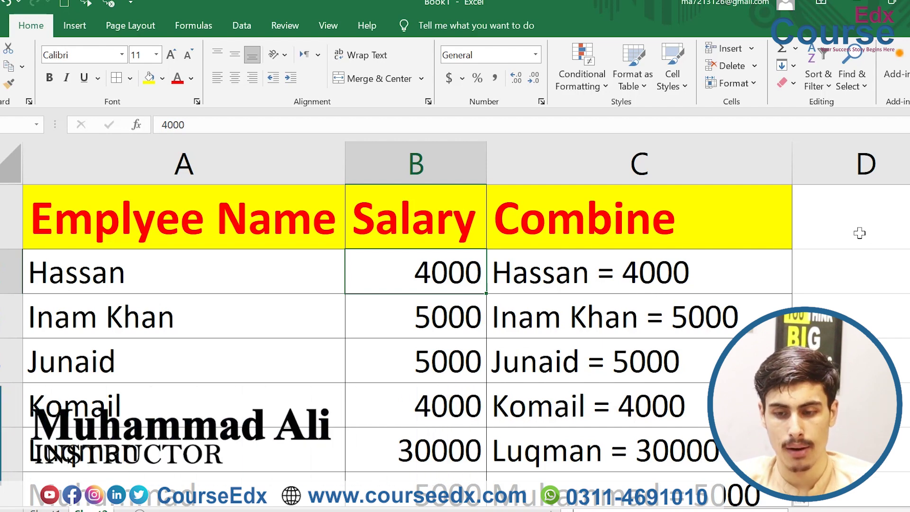
Enter the sample number 454 in H2 and the sample text gffdss in I2
scroll(669, 347, "right", 5)
scroll(669, 347, "right", 1)
left_click(635, 266)
type("454")
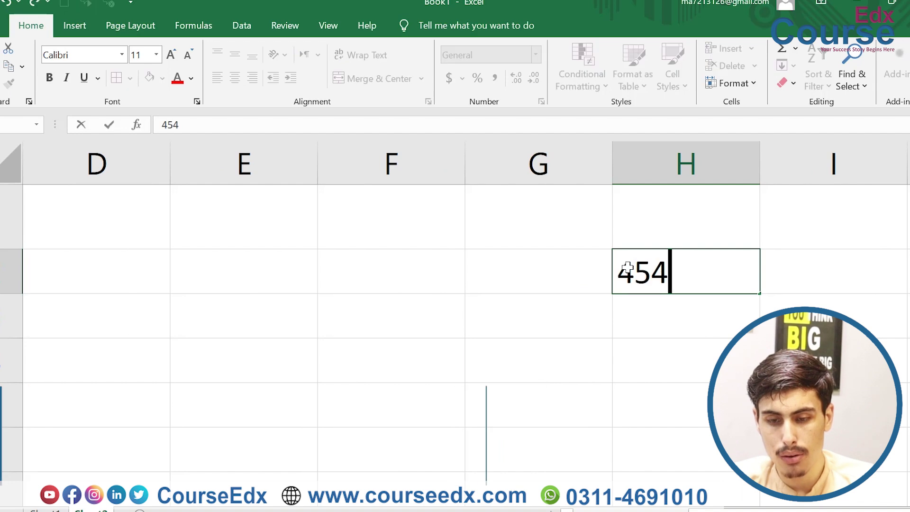
left_click(803, 266)
type("gffdss")
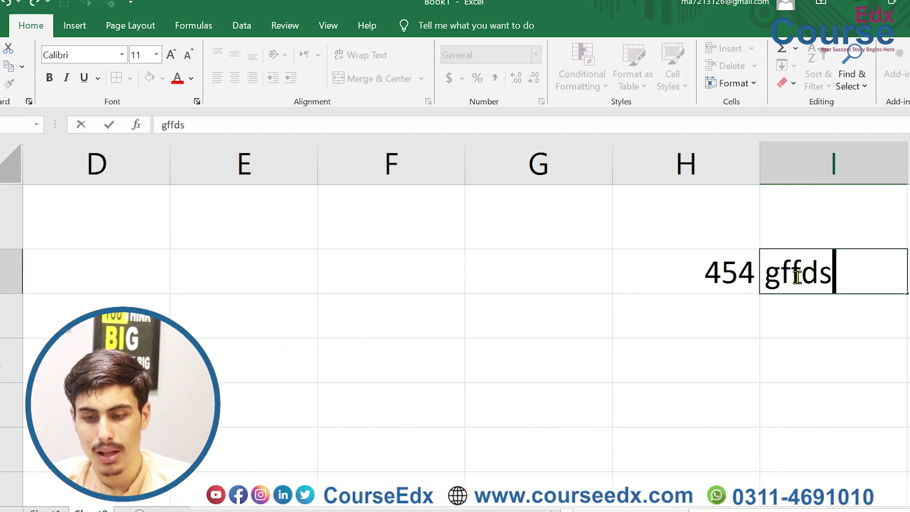
Join the sample number and text in I3 with the formula =H2&I2
left_click(795, 315)
type("=")
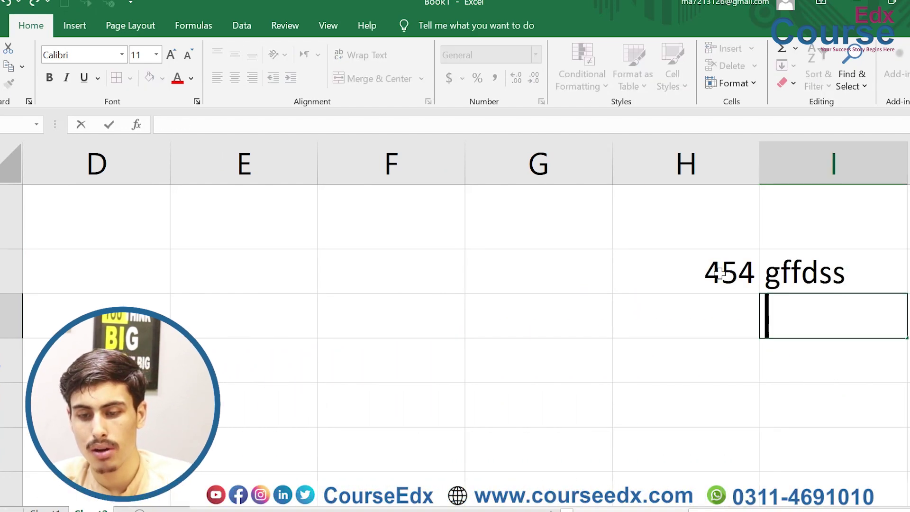
left_click(740, 285)
type("&")
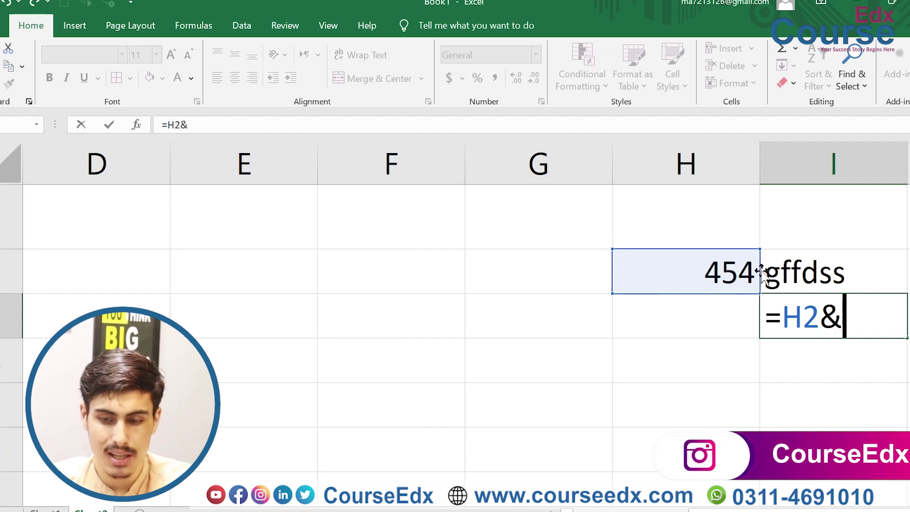
left_click(771, 266)
key("Return")
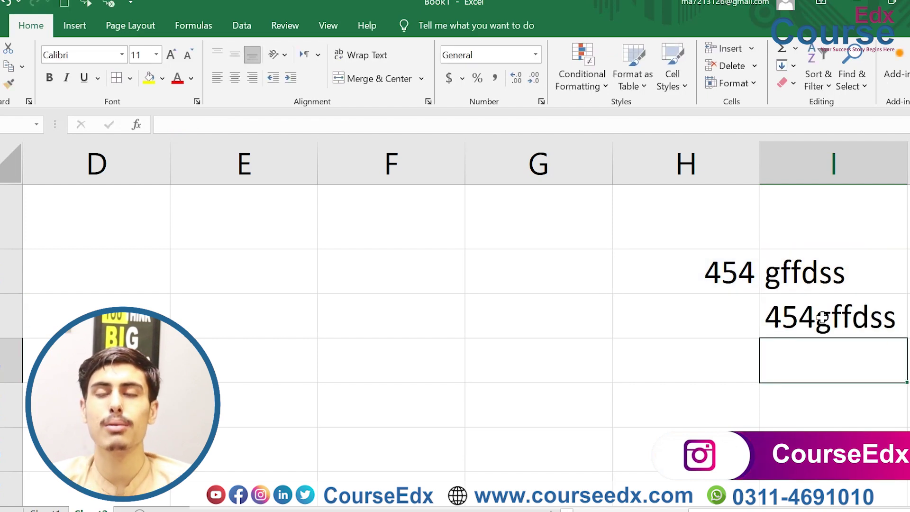
Add three spaces between the joined values in I3, making the formula =H2&" "&I2, and autofit column I
double_click(806, 313)
left_click(835, 315)
type("\"   \"&")
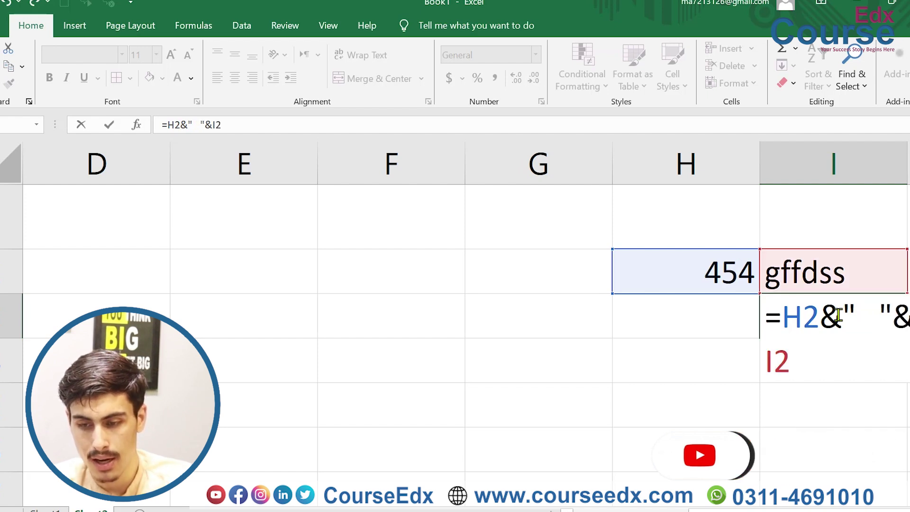
key("Return")
key("Up")
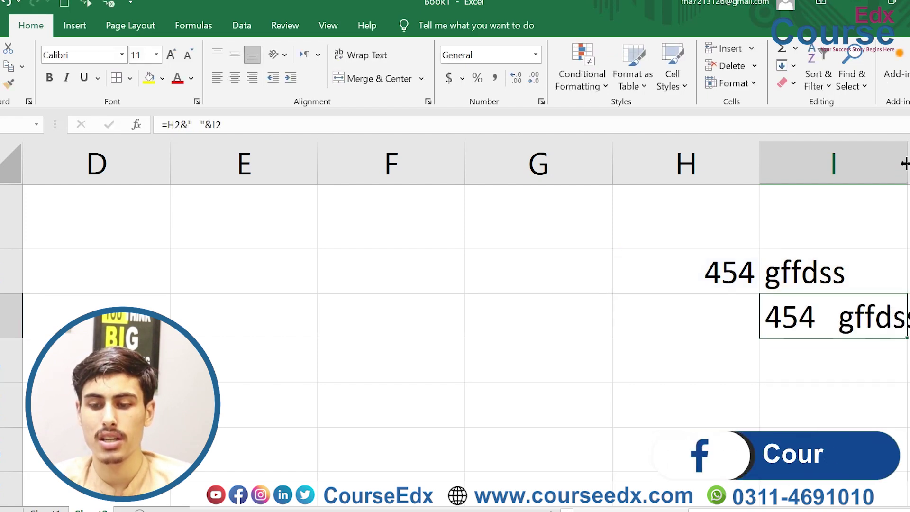
double_click(906, 180)
Shorten the sample text in I2 to gffds
double_click(856, 266)
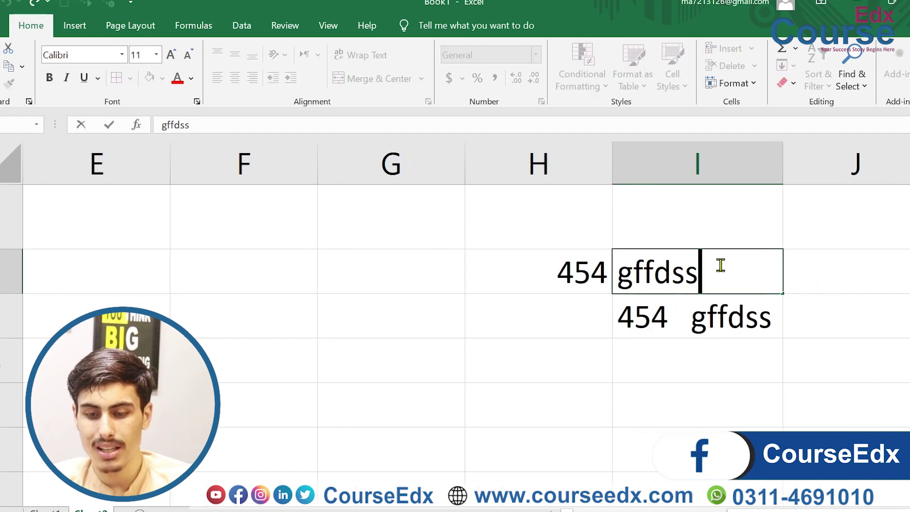
key("BackSpace")
left_click(798, 325)
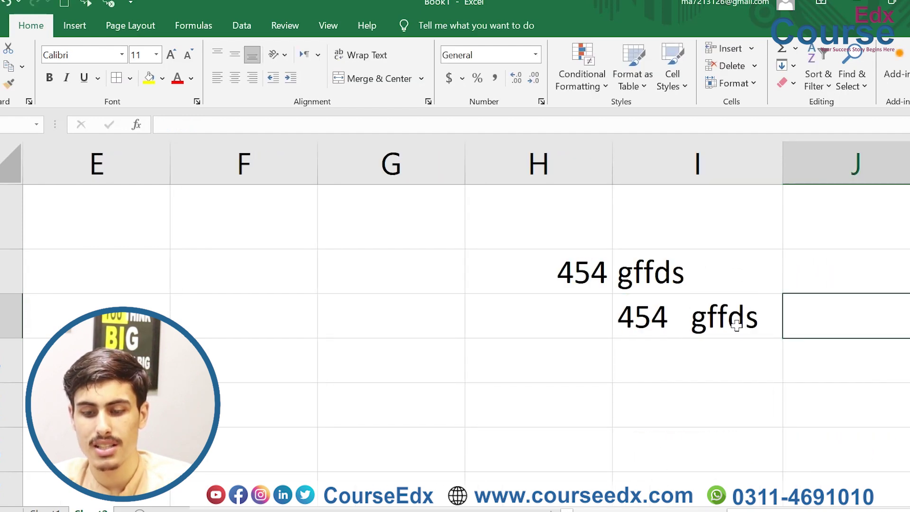
Extend the sample text in I2 to gffdsyee6 and autofit column I to the joined result
double_click(708, 280)
type("yee6")
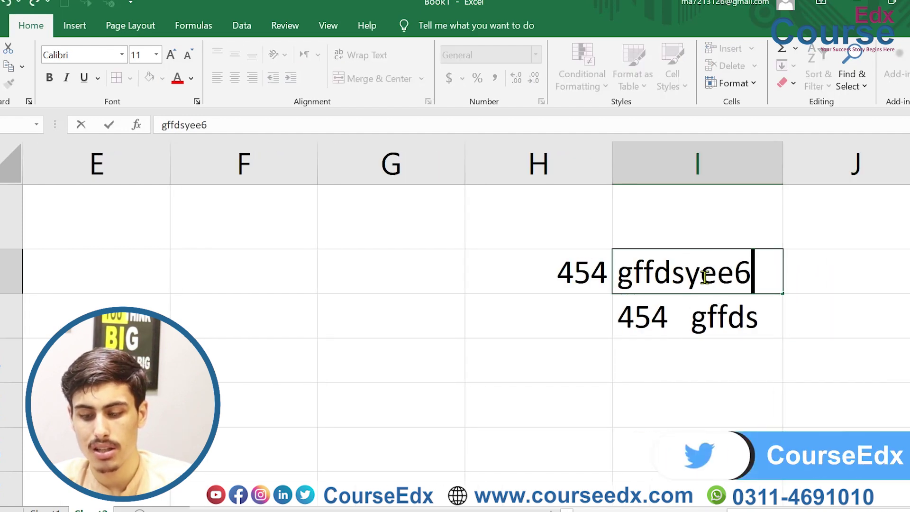
key("Return")
double_click(783, 174)
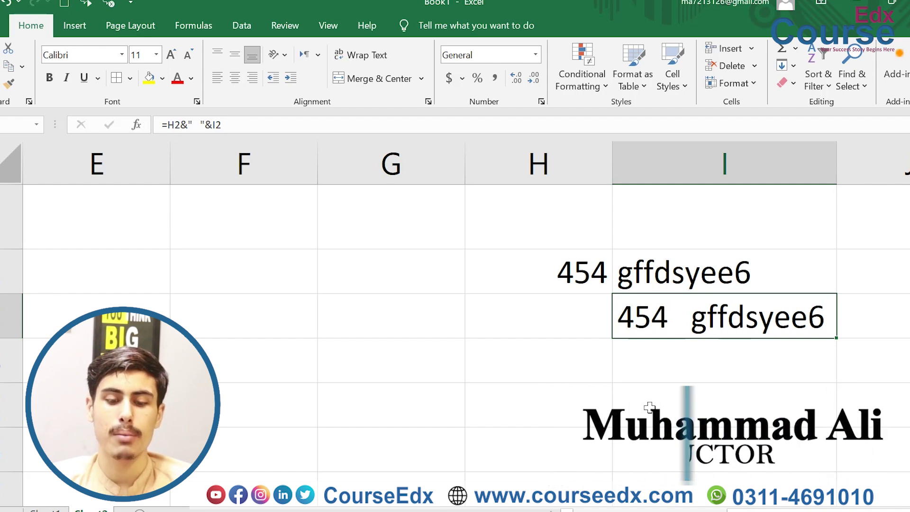
scroll(455, 308, "left", 3)
scroll(553, 428, "left", 3)
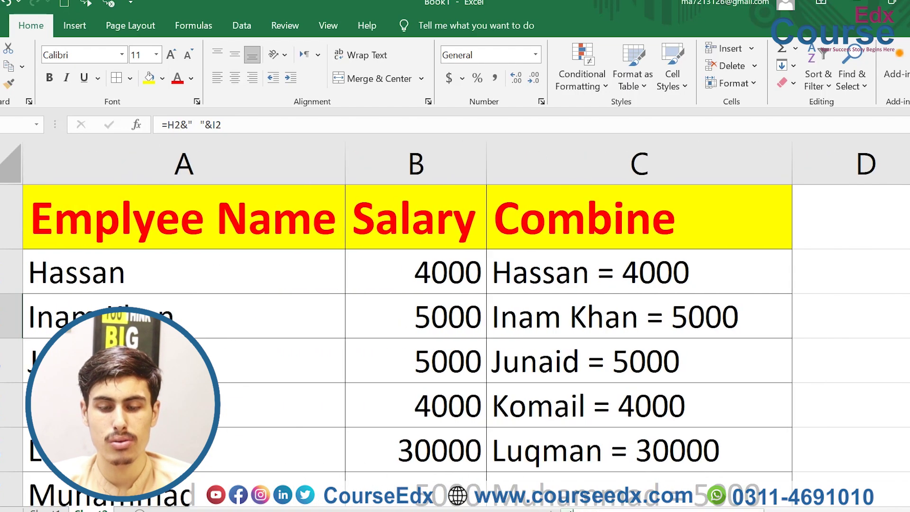